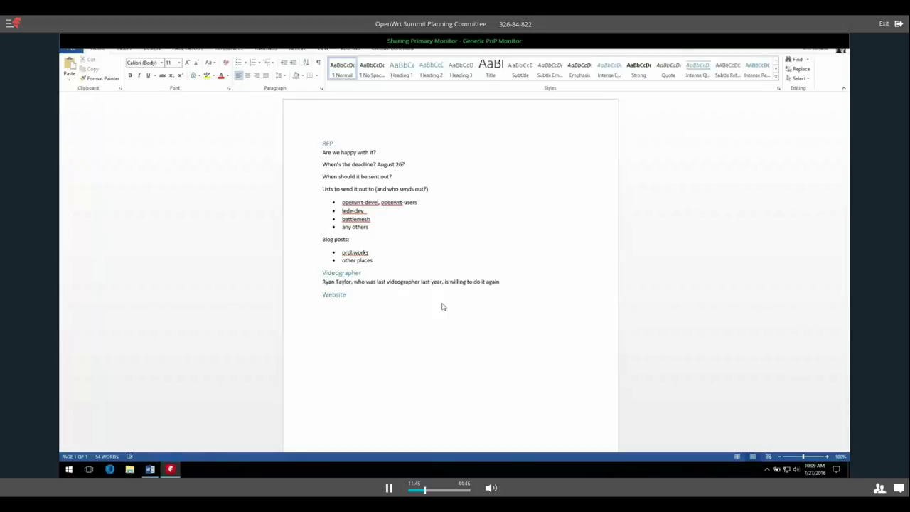
- Add an 'Update social event' line below Website and style it as Heading 2
click(371, 292)
text(Up)
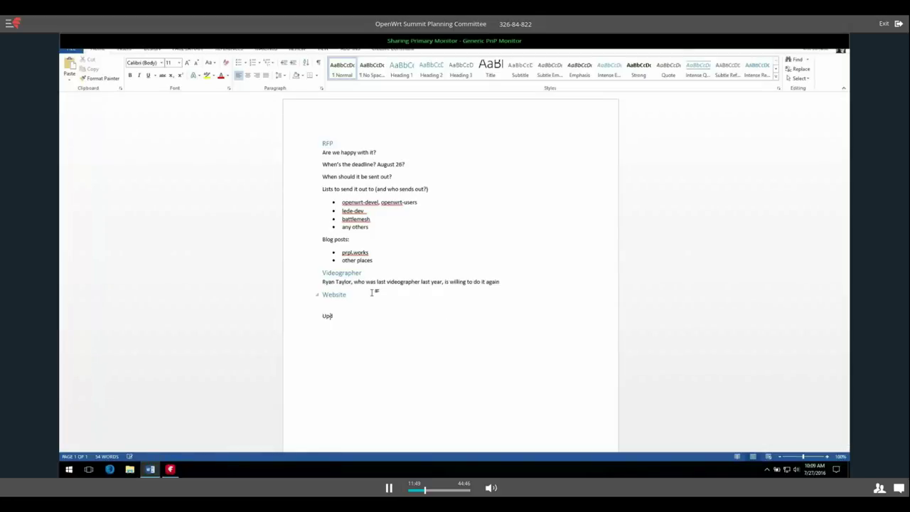
text(date social m)
text(vent)
key(BackSpace)
key(BackSpace)
key(BackSpace)
key(BackSpace)
key(BackSpace)
text(event)
key(shift+Home)
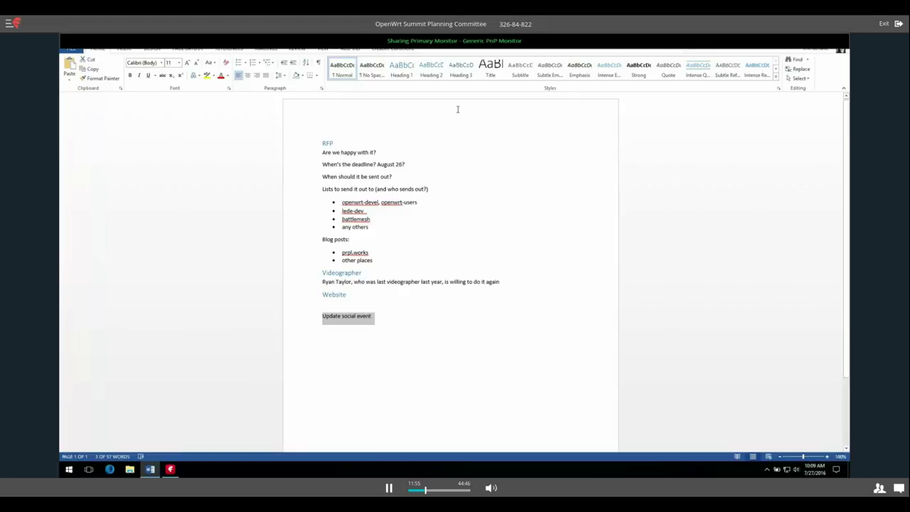
key(ctrl+alt+2)
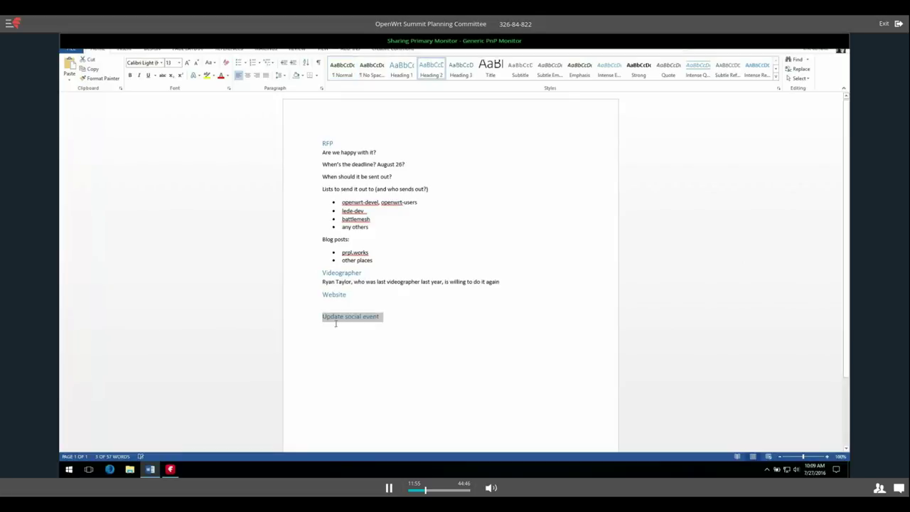
click(391, 317)
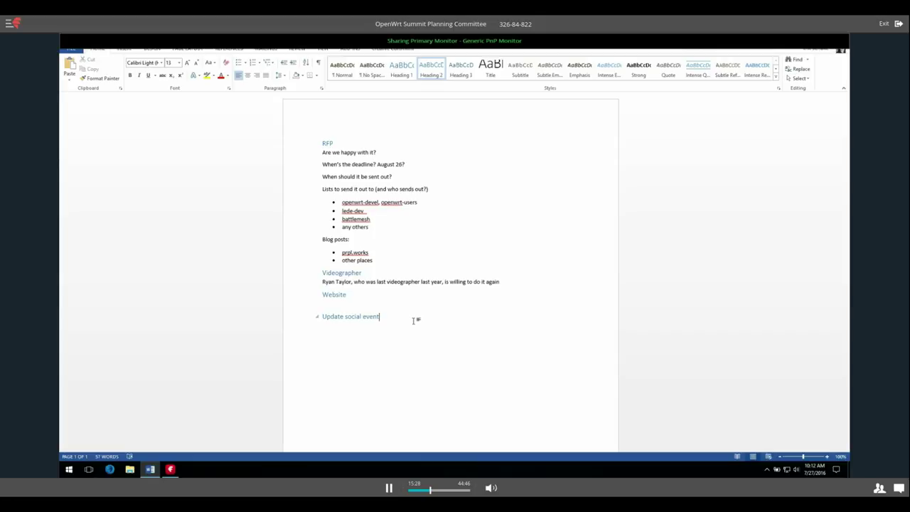
- Answer the RFP question 'Are we happy with it?' with 'Yes'
key(Up)
key(Up)
key(Up)
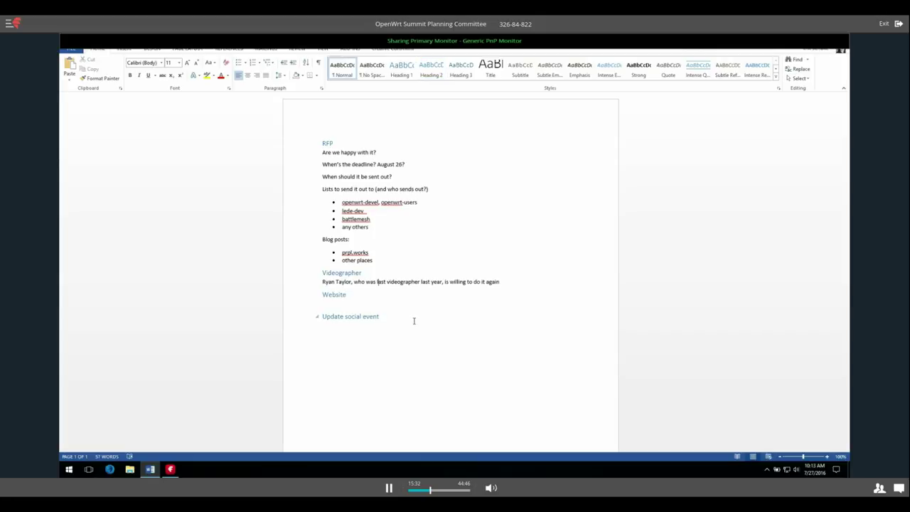
key(Up)
key(Up)
key(Up)
key(Up)
key(Up)
key(Up)
key(Up)
key(Up)
key(Up)
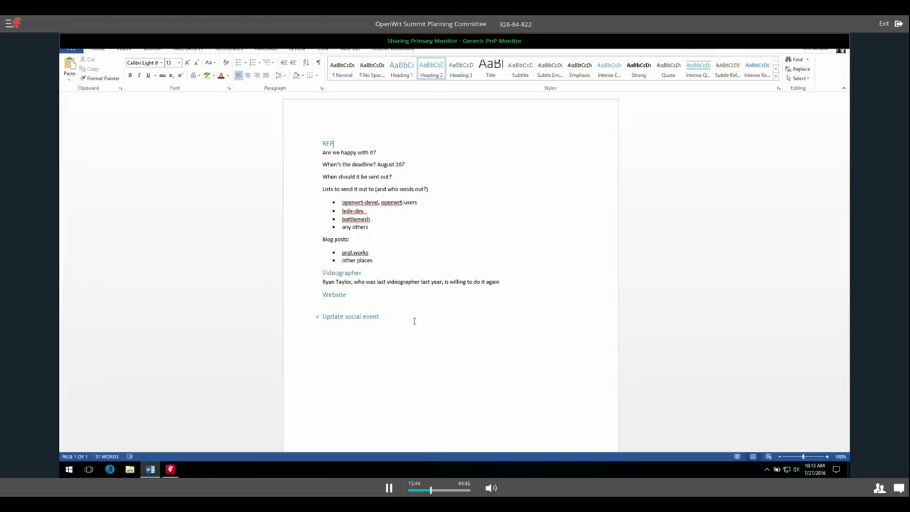
key(Down)
key(End)
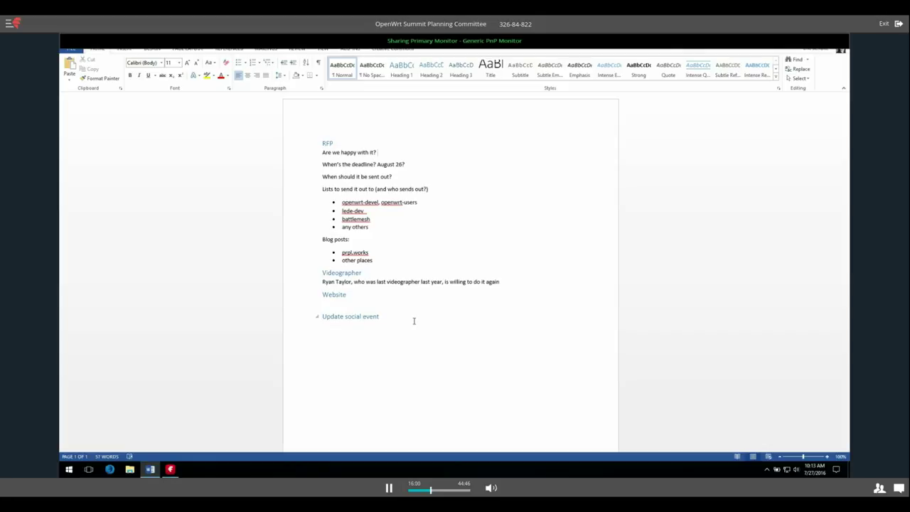
text(Yes)
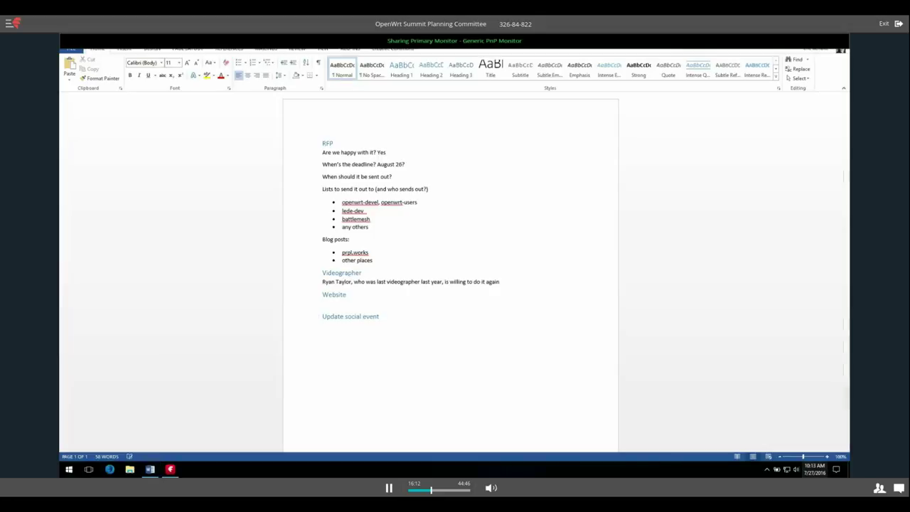
- Check the August 2016 dates in the taskbar calendar, then return to the agenda
click(814, 470)
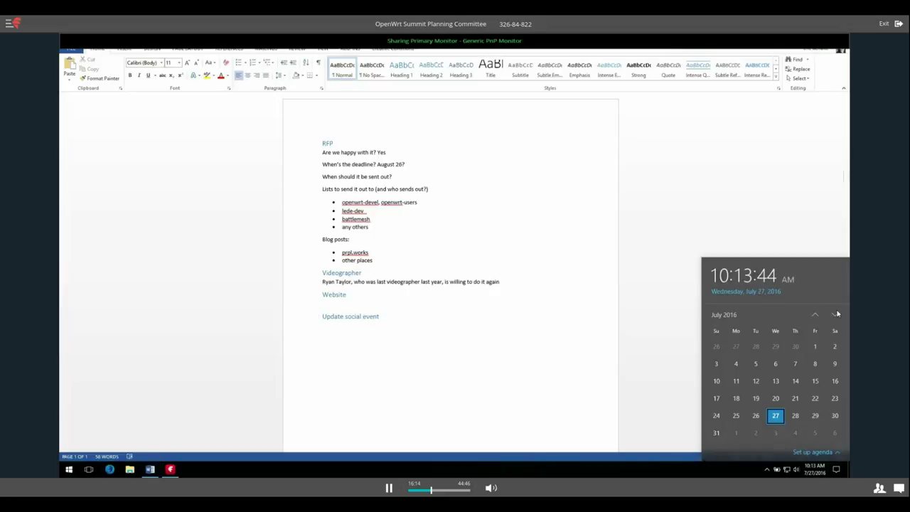
click(834, 315)
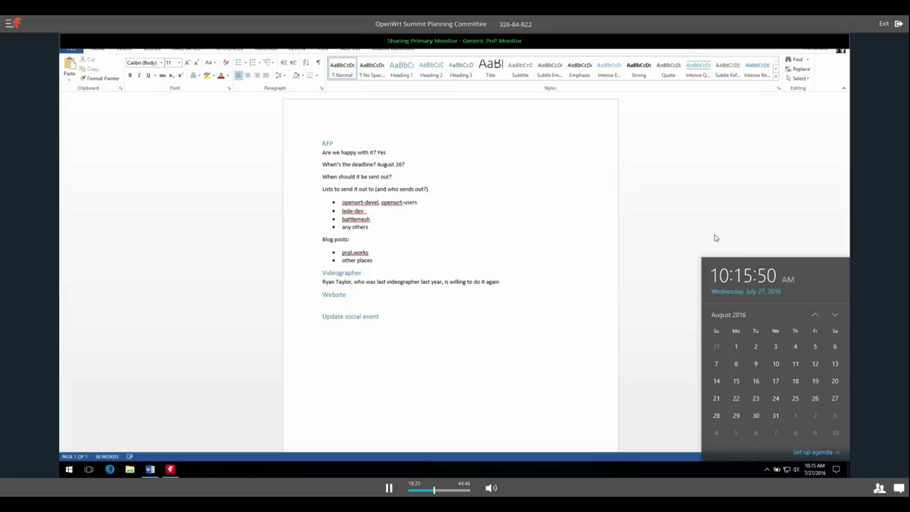
click(401, 162)
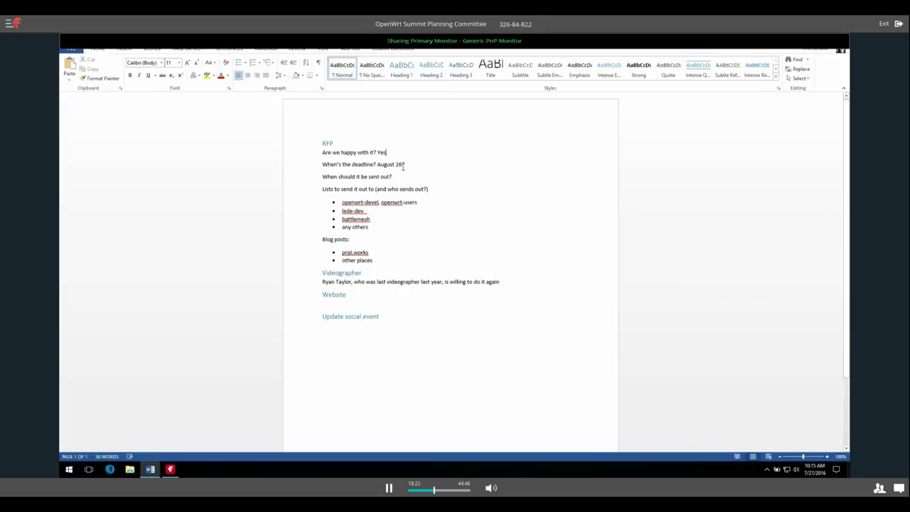
- Change the RFP deadline date after 'August' from 26 to 19
double_click(401, 164)
text(2)
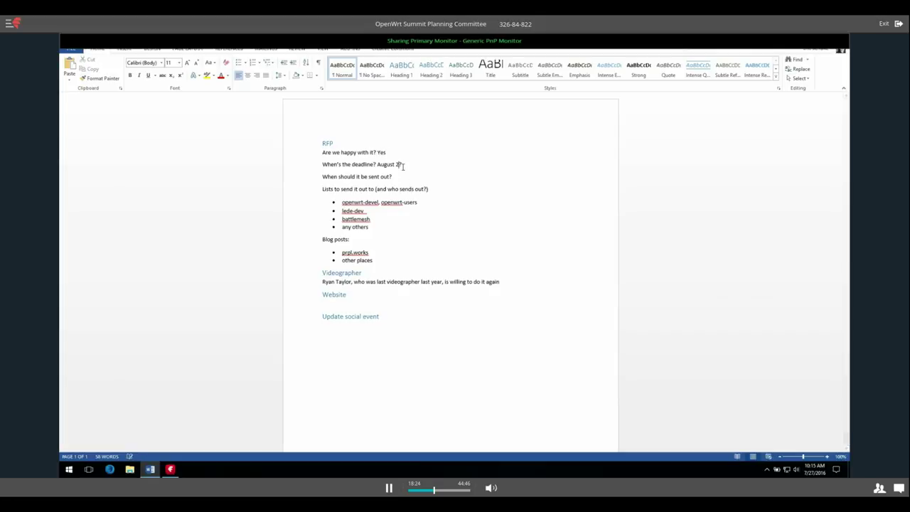
key(BackSpace)
key(ctrl+alt+2)
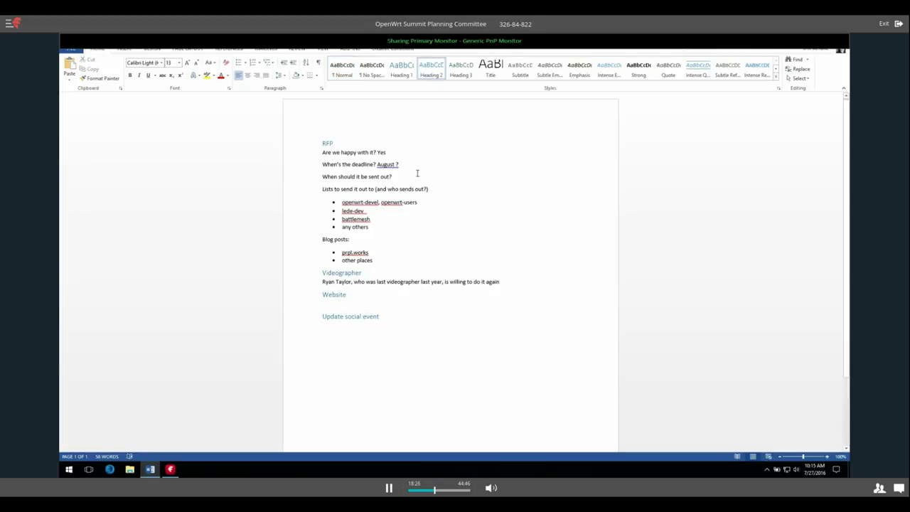
click(399, 164)
text(1)
text(8)
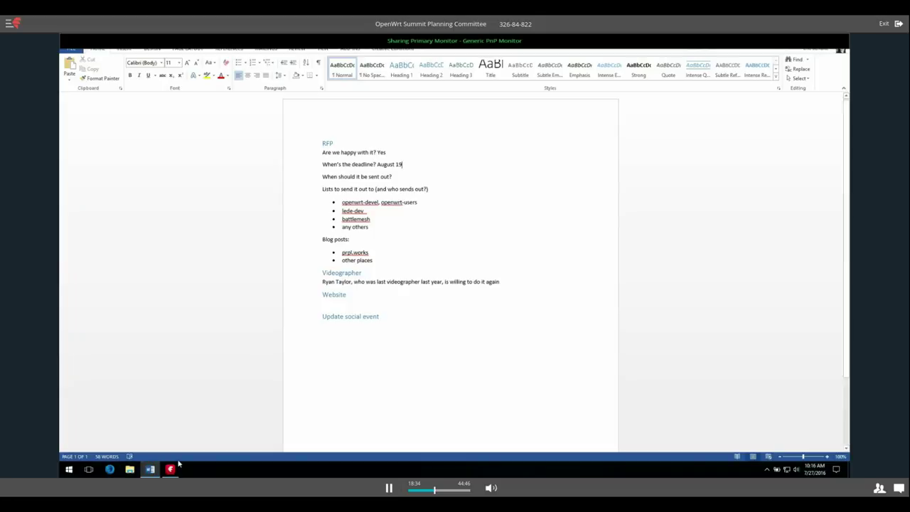
- Move to the send-out question and bring up the taskbar calendar
mouse_move(177, 466)
click(483, 196)
click(388, 179)
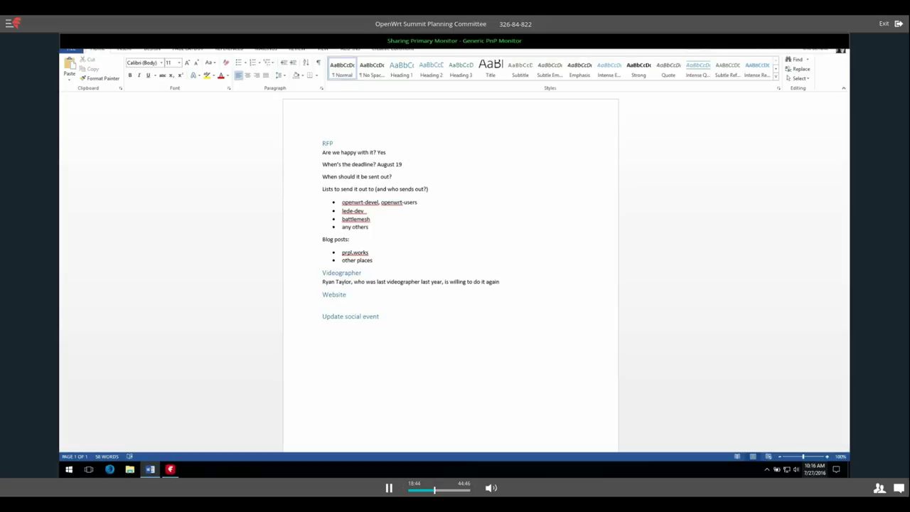
click(815, 470)
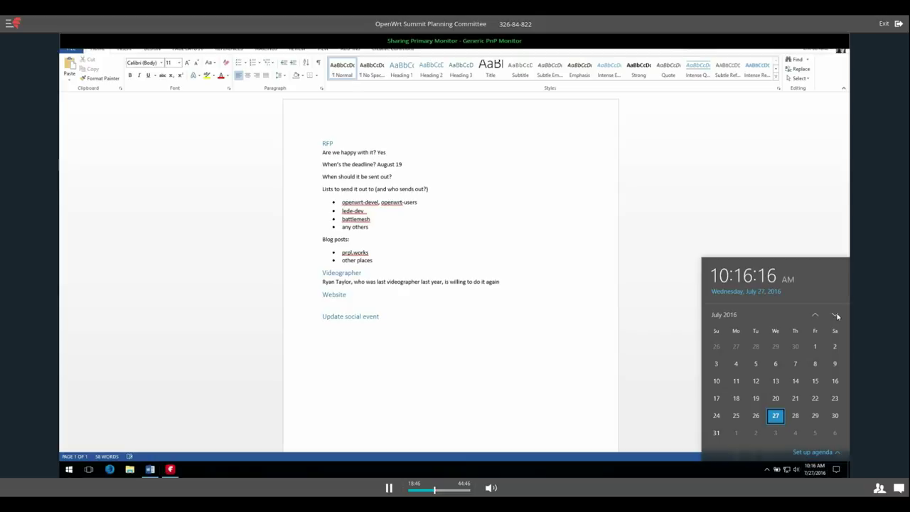
- Switch the taskbar calendar to show August 2016
click(835, 315)
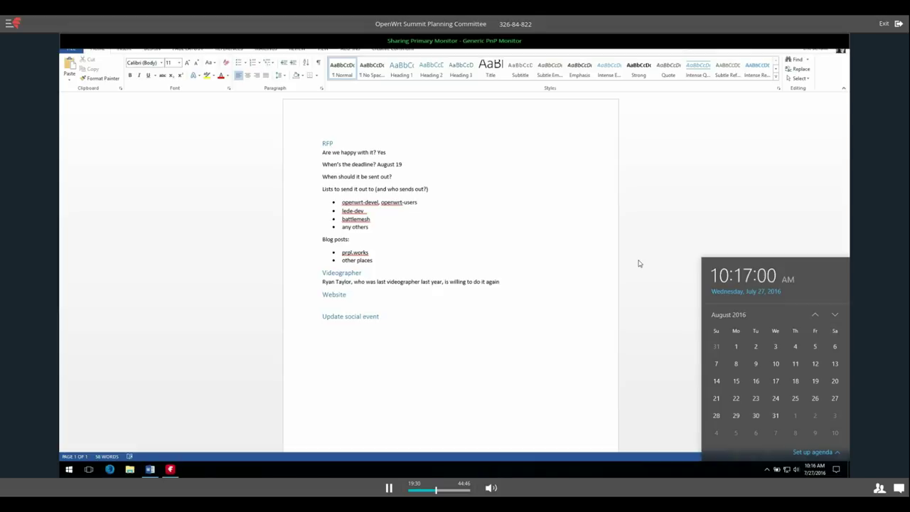
- Append ', possibly extend if necessary' after 'August 19', rechecking the calendar once
click(410, 173)
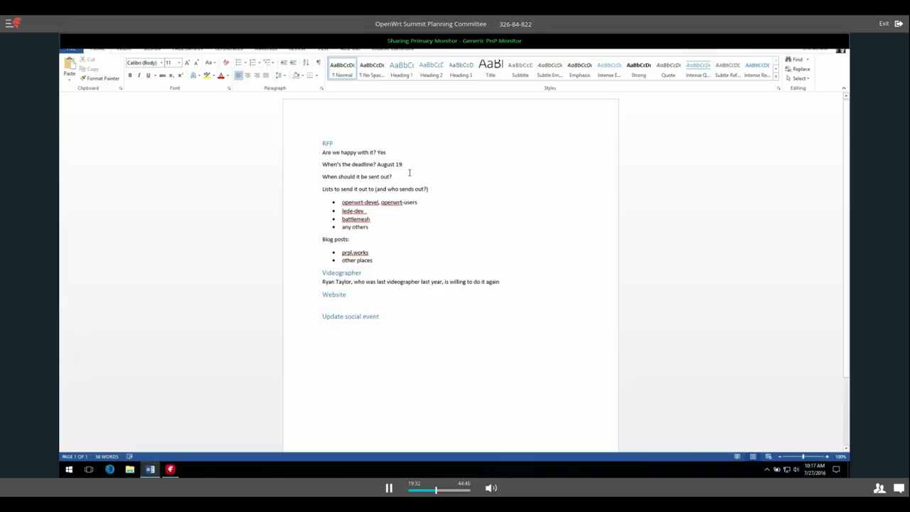
click(409, 172)
text(, possibly extend if necessary)
click(433, 177)
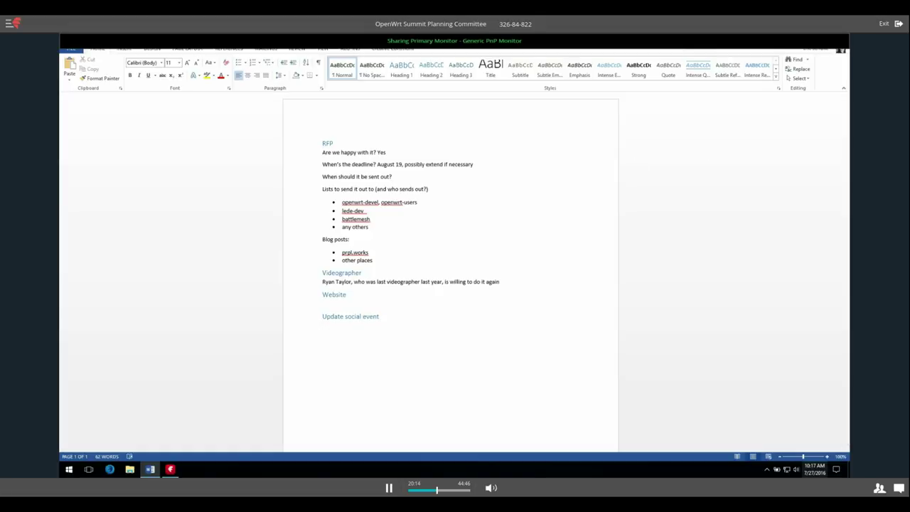
click(814, 469)
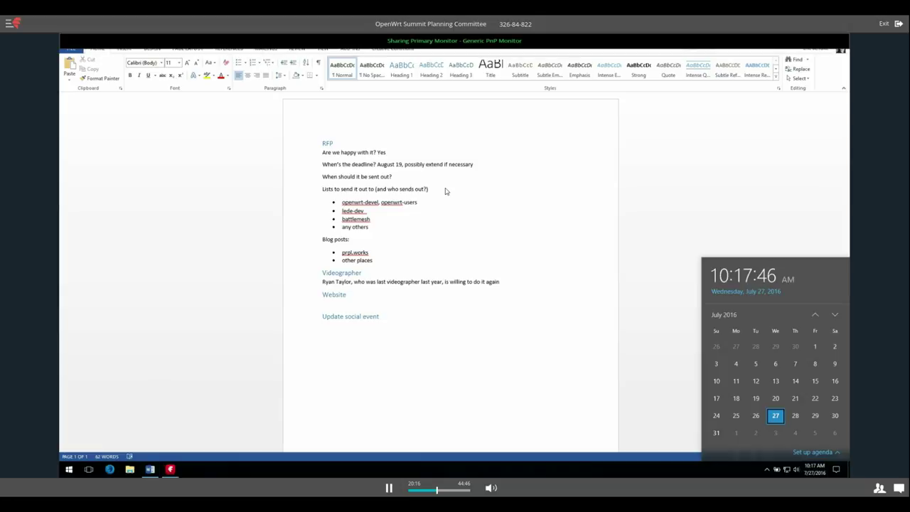
click(418, 175)
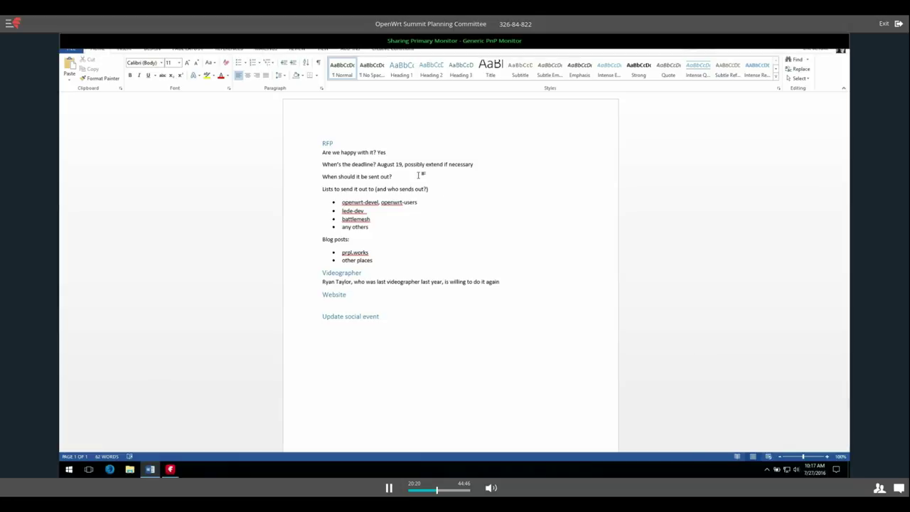
- Answer 'When should it be sent out?' with 'Today or tomorrow'
text(Today)
text( or thi)
text(or tomo)
text(rrow)
click(381, 202)
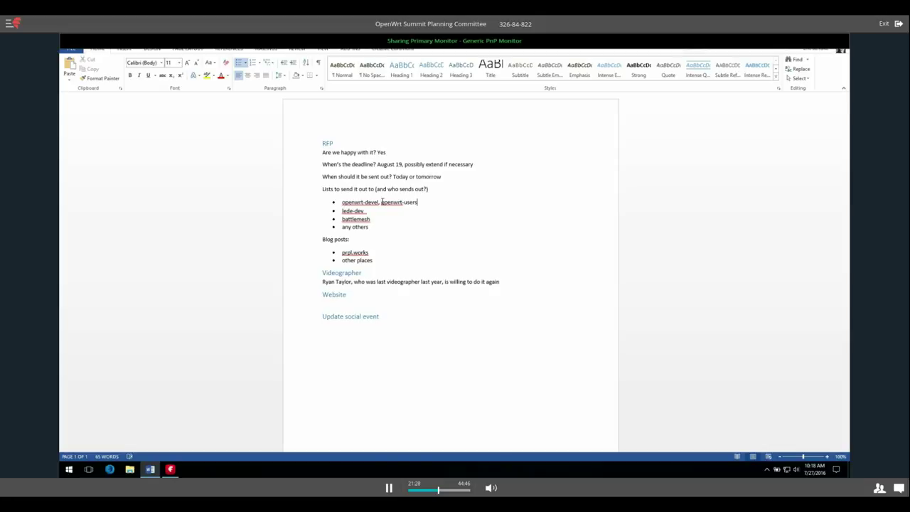
- Add a contact name in parentheses to each mailing-list bullet, including lede-dev and battlemesh
text(k)
text((Luka?))
key(Down)
text((lauke?))
key(Down)
text((Federico?))
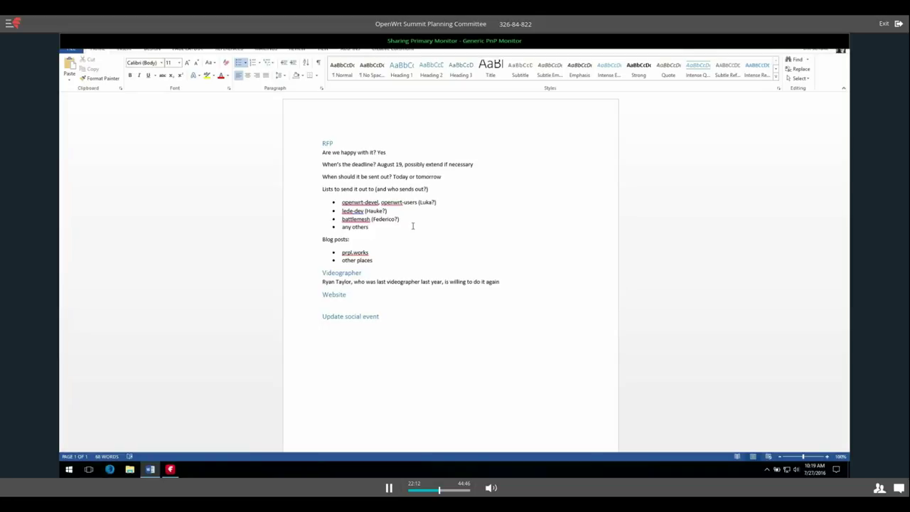
- Add an 'Arduino.org blog (contact)' bullet under prpl.works and start a paragraph after the list
key(Down)
key(Up)
key(Up)
key(Return)
text(Arduino)
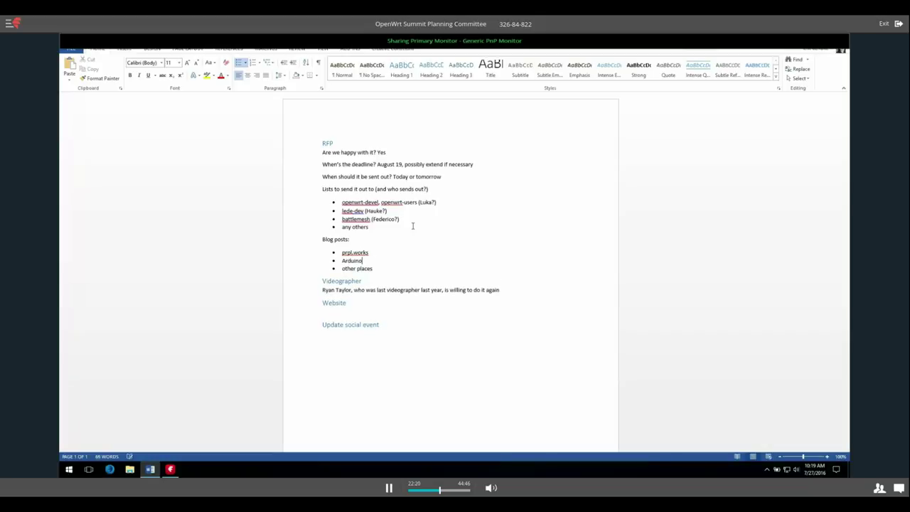
text(.org blog (Kathy)
key(Up)
key(Down)
key(Down)
key(Down)
key(Return)
key(Return)
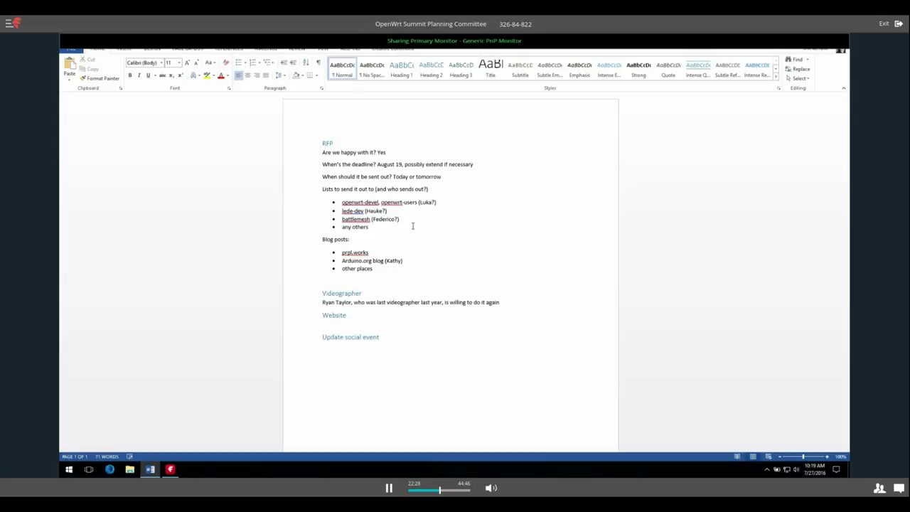
- Type 'Twitter:' and start a bulleted line beneath it
text(Twitter:)
key(Return)
key(Tab)
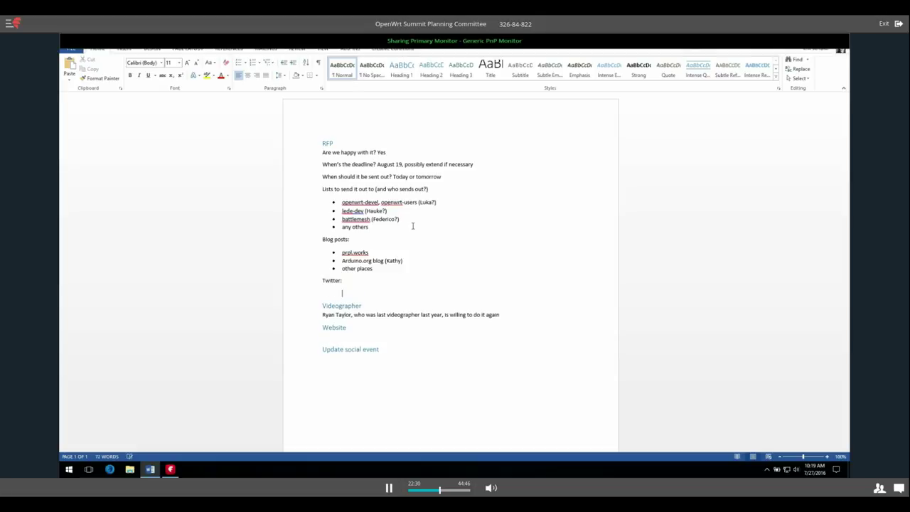
key(BackSpace)
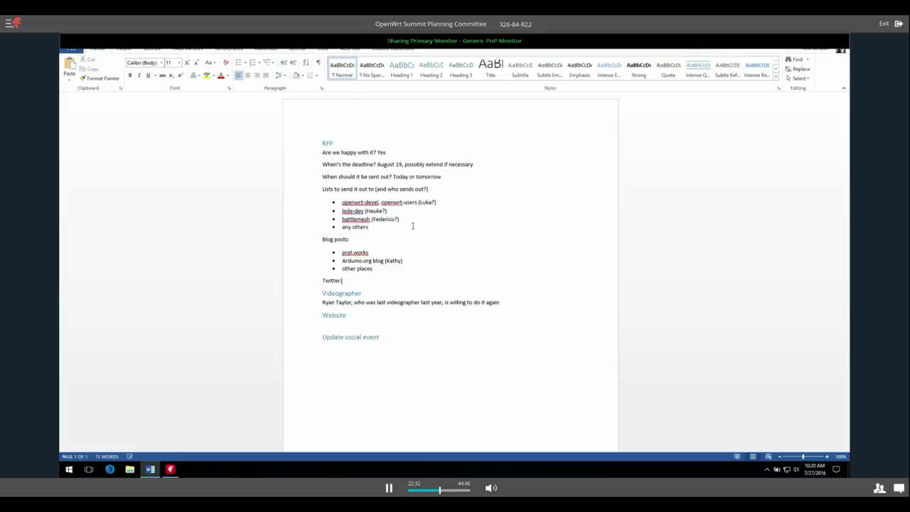
key(Return)
text(*)
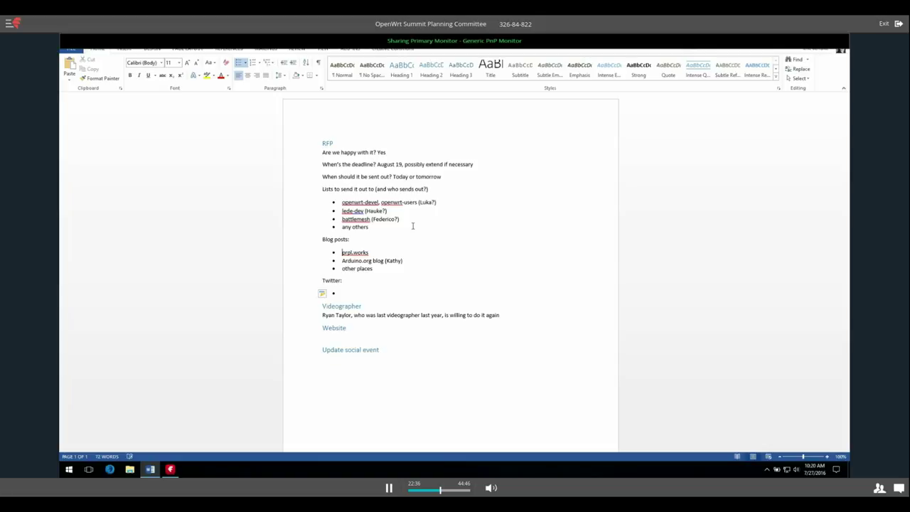
- Add the prpl.works contact, replace 'other places' with 'Creator (contact)', and begin the Turris bullet
key(End)
text((Eric)
key(Home)
key(shift+End)
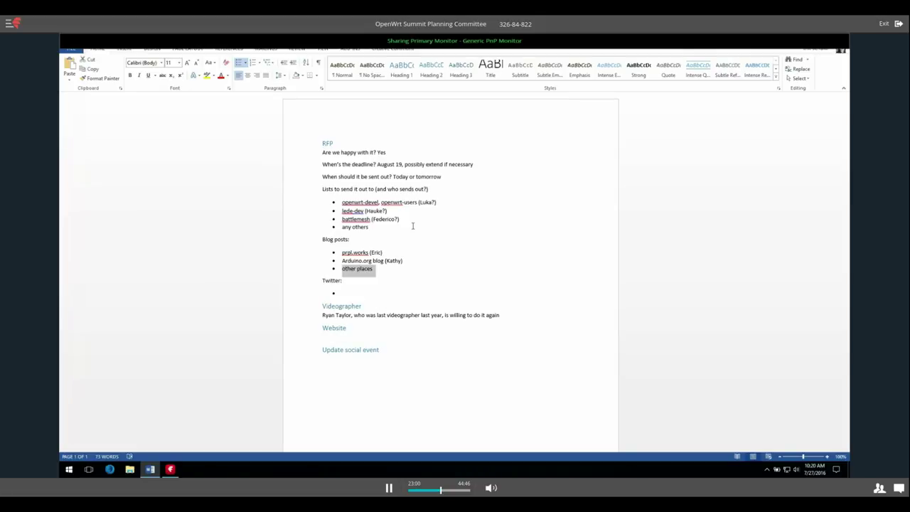
text(Creator (Paul))
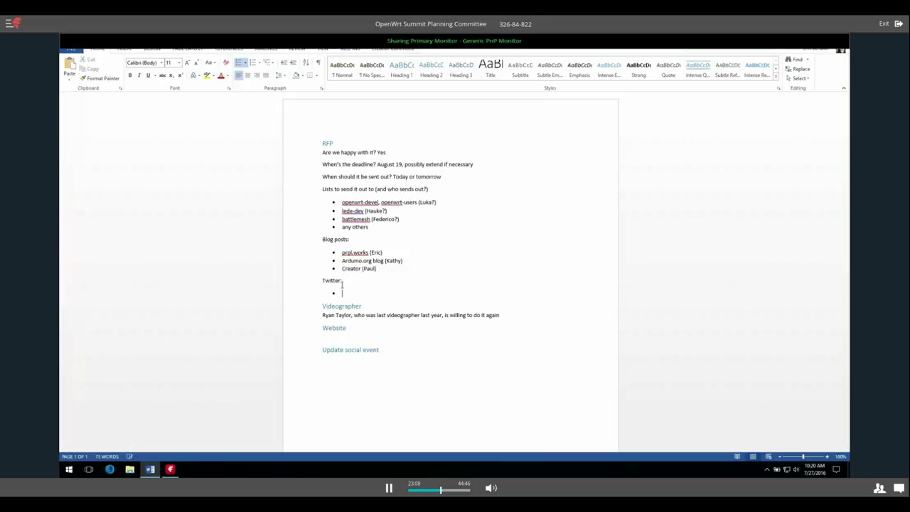
text( Twitter: Beda)
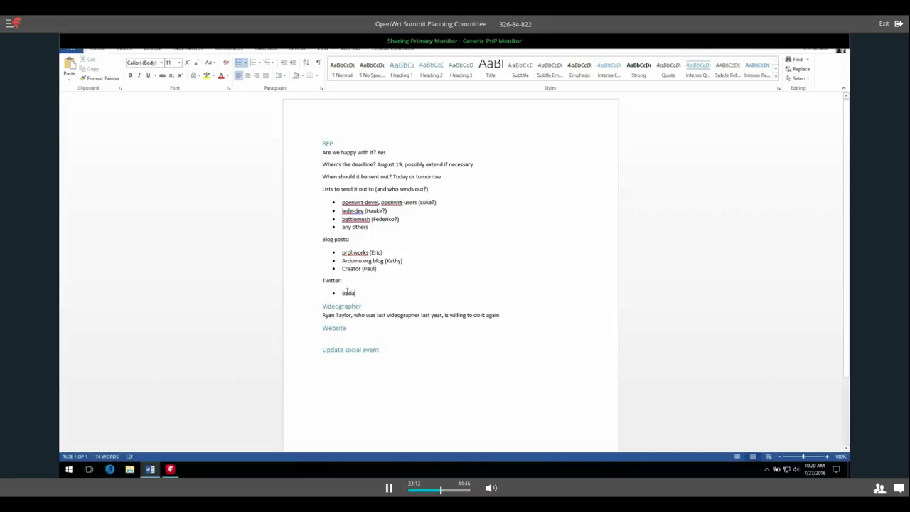
key(Home)
text(Run)
key(BackSpace)
text(rns)
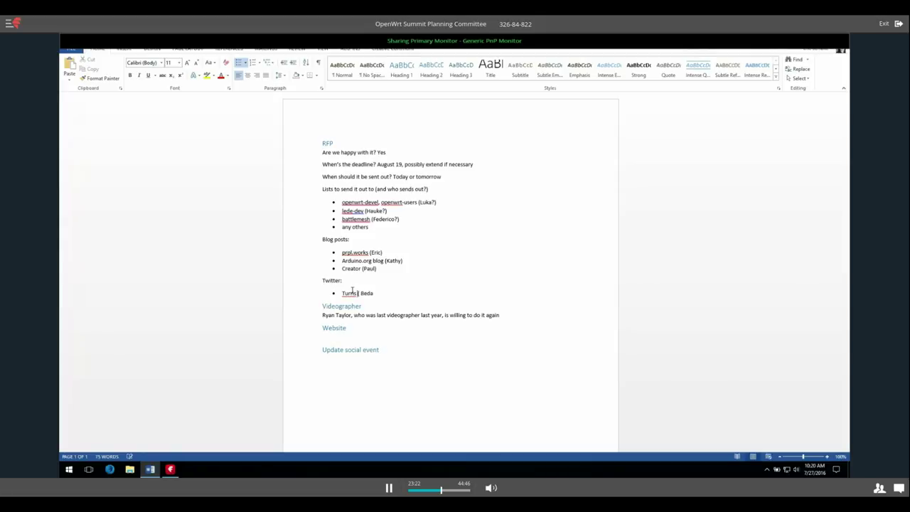
text( ()
- Close the Turris contact parenthesis and add a plain 'Email list from last year?' line below
text())
key(Return)
key(Return)
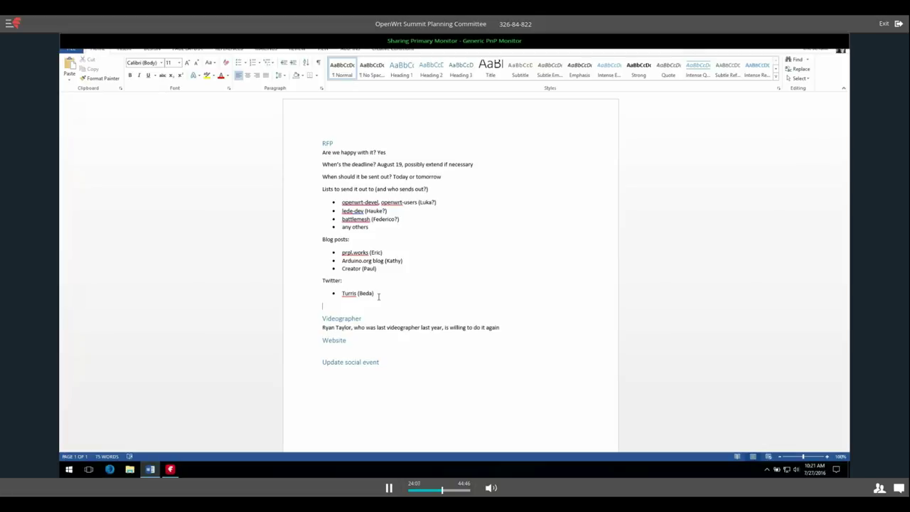
key(Tab)
key(BackSpace)
text(Twitte)
key(BackSpace)
key(BackSpace)
key(BackSpace)
key(BackSpace)
key(BackSpace)
key(BackSpace)
text(Twitte)
key(shift+Home)
text(Email list from last year?)
- Move the cursor between the Prpl Foundation bullet and the 'Email list from last year?' line
click(398, 306)
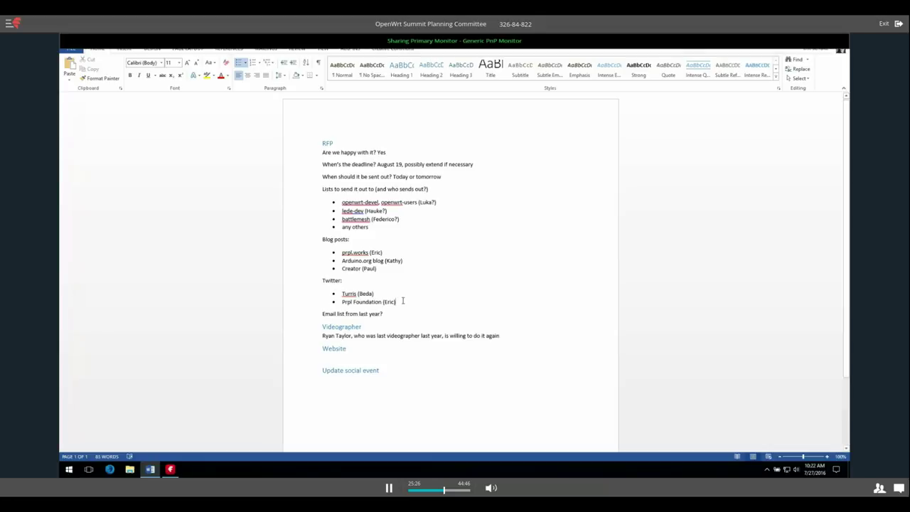
click(403, 301)
click(397, 316)
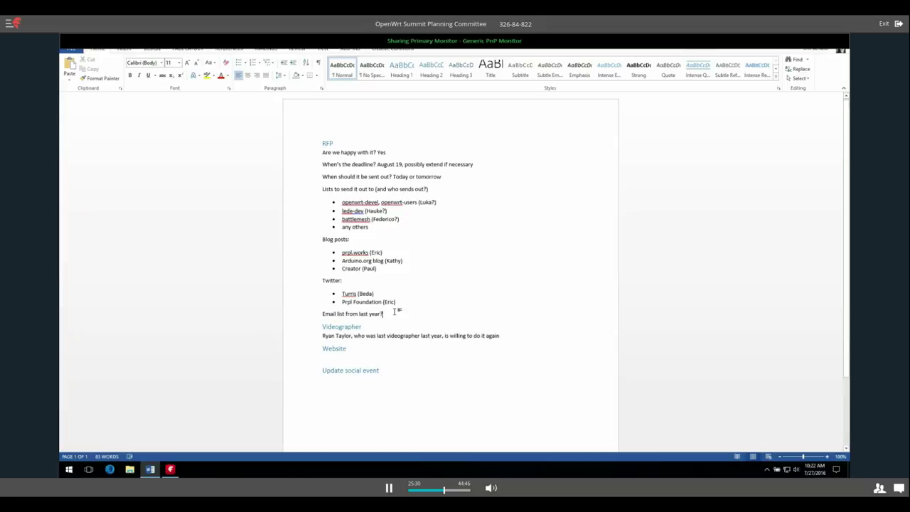
click(400, 301)
click(392, 313)
- Add a 'Does registration work?' line with the assignee's name below the email-list question
click(401, 303)
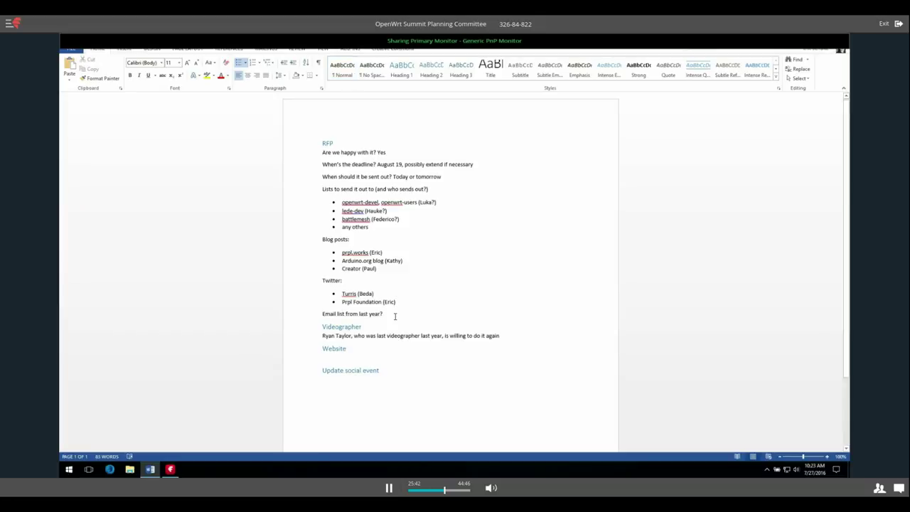
click(391, 317)
key(Return)
key(Return)
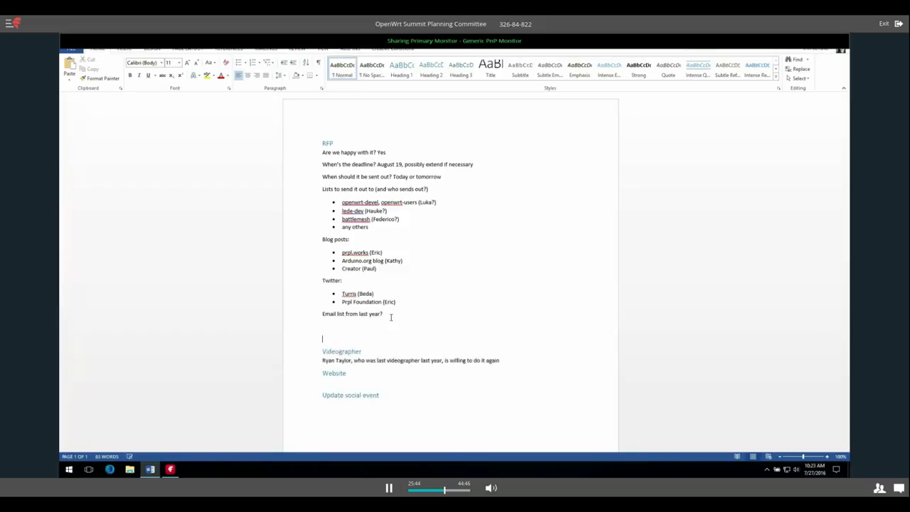
text(Cec)
key(BackSpace)
key(BackSpace)
key(BackSpace)
key(BackSpace)
key(BackSpace)
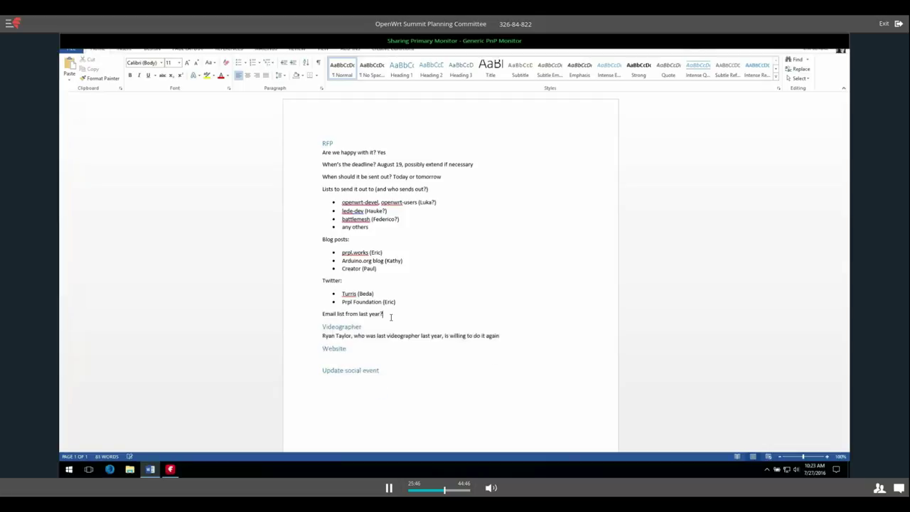
key(Return)
text(Does registration work? Eric)
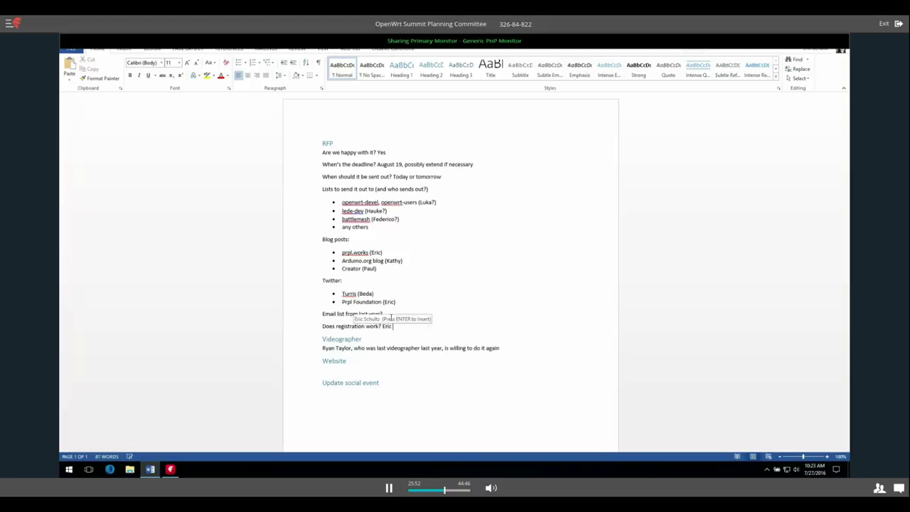
key(Escape)
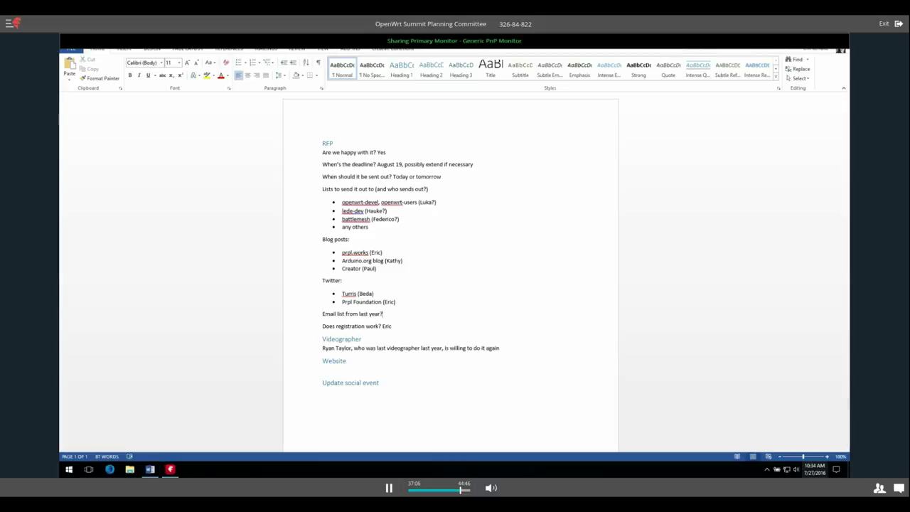
- Open the taskbar calendar and advance it to August 2016
click(815, 469)
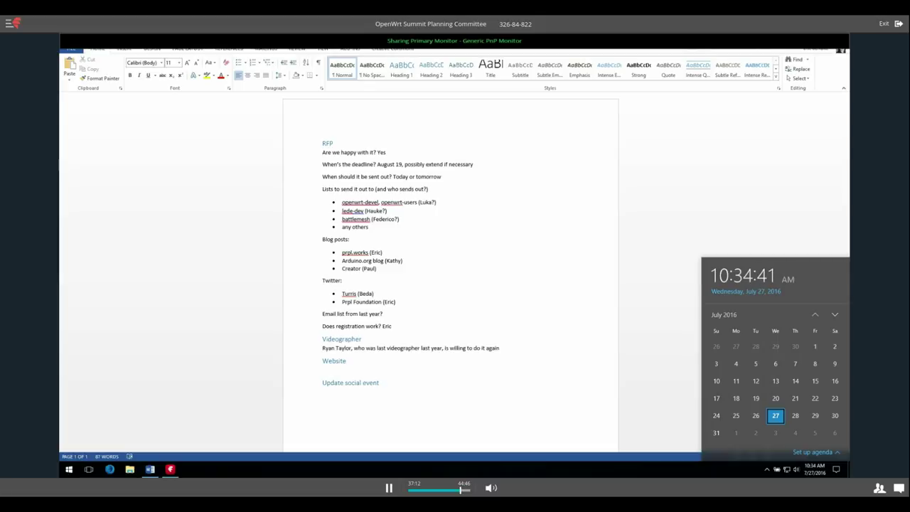
click(835, 315)
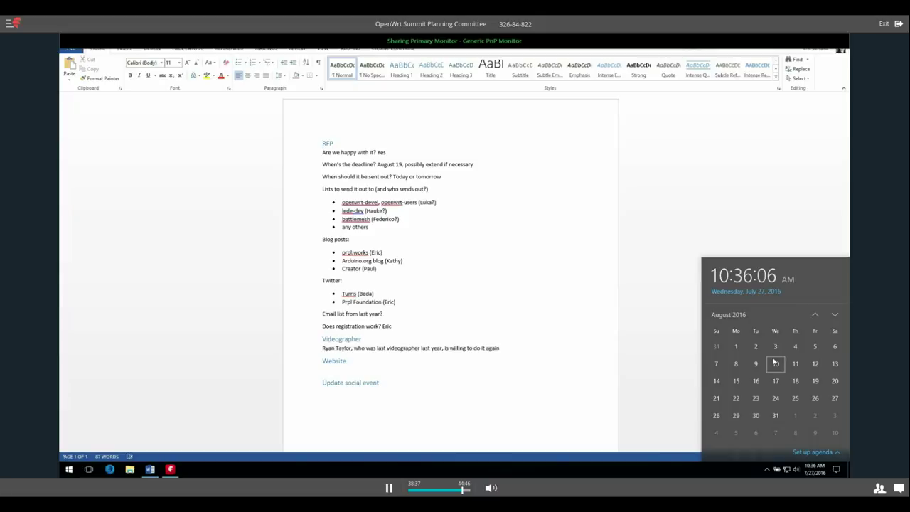
- Close the calendar and put the cursor at the end of the Website heading
click(770, 185)
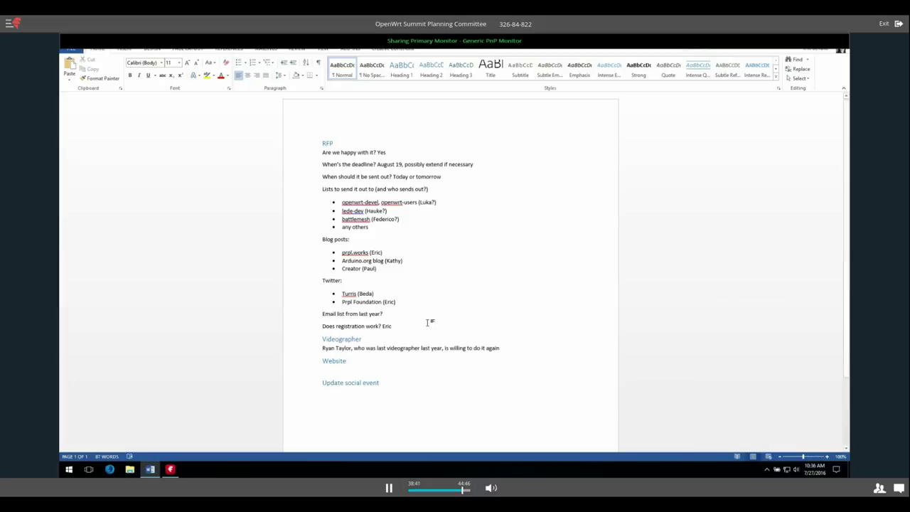
click(347, 360)
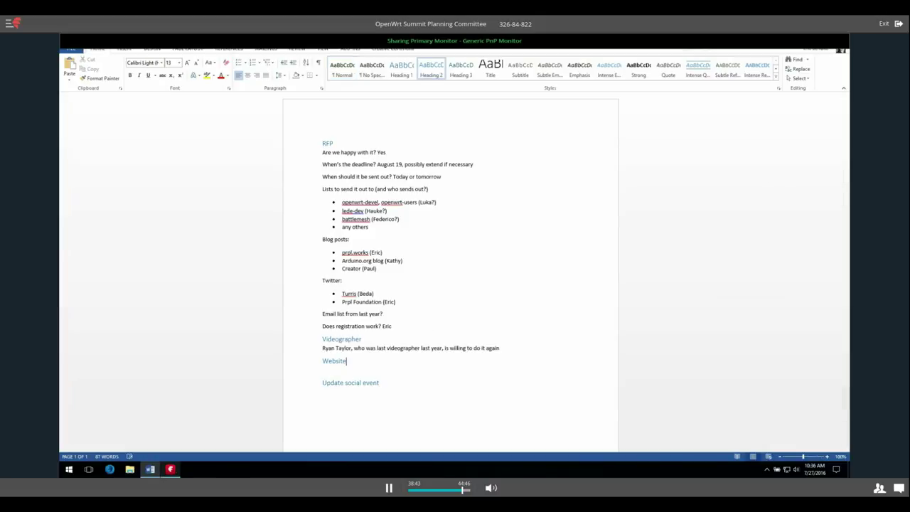